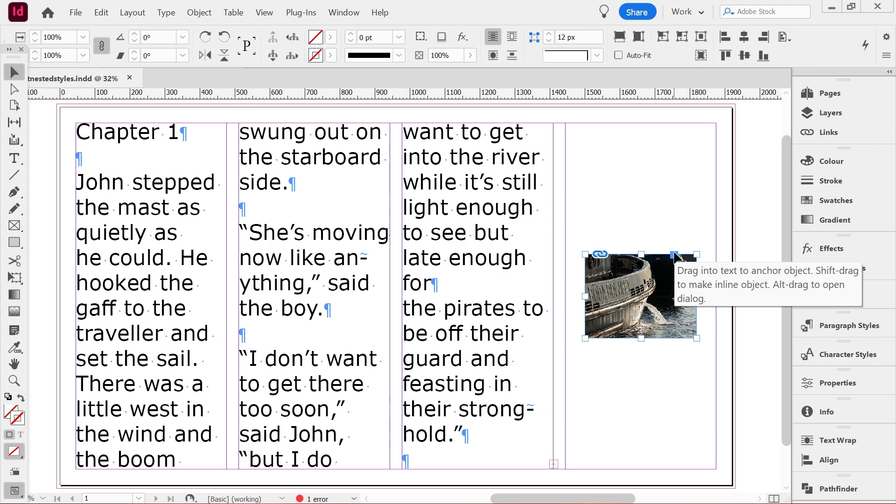
- Anchor the ship image before "late enough" in the third column and insert blank lines ahead of the anchor
{"action": "mouse_move", "coordinate": [675, 255]}
{"action": "left_mouse_down"}
{"action": "mouse_move", "coordinate": [602, 271]}
{"action": "mouse_move", "coordinate": [483, 272]}
{"action": "mouse_move", "coordinate": [426, 254]}
{"action": "mouse_move", "coordinate": [426, 240]}
{"action": "mouse_move", "coordinate": [417, 260]}
{"action": "mouse_move", "coordinate": [406, 262]}
{"action": "left_mouse_up"}
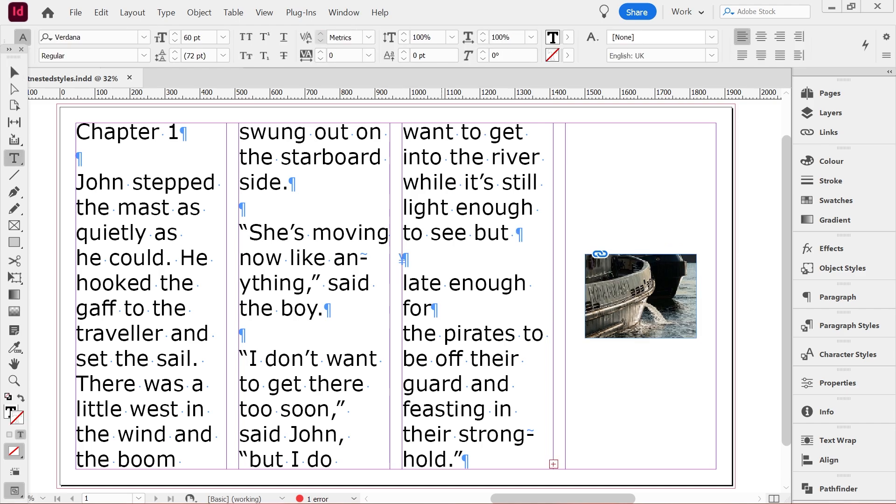
{"action": "key", "text": "Return"}
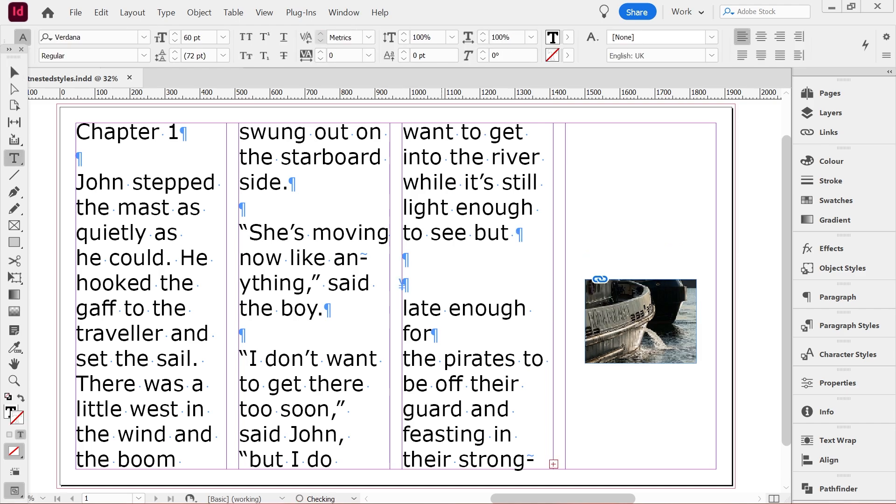
{"action": "key", "text": "Return"}
{"action": "key", "text": "Return"}
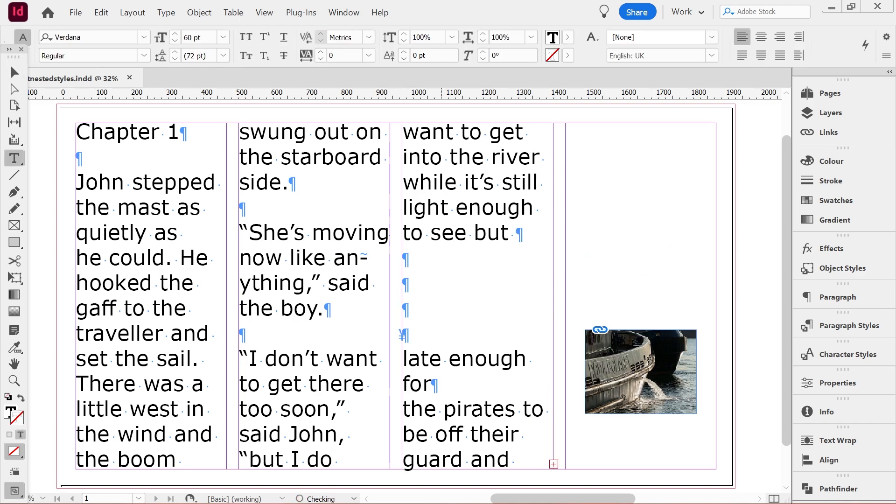
- Repeatedly remove and re-insert blank lines ahead of the anchor to test how the image follows the text
{"action": "key", "text": "BackSpace"}
{"action": "key", "text": "BackSpace"}
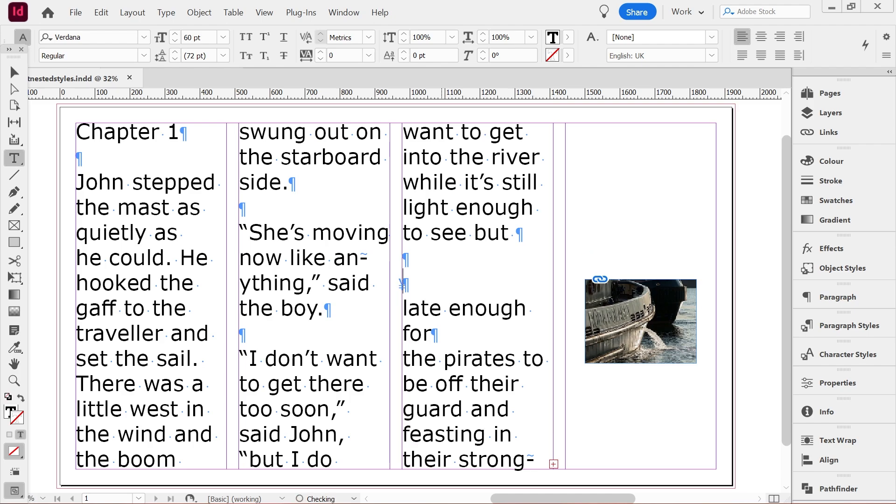
{"action": "key", "text": "Return"}
{"action": "key", "text": "Return"}
{"action": "key", "text": "BackSpace"}
{"action": "key", "text": "BackSpace"}
{"action": "key", "text": "Return"}
{"action": "key", "text": "Return"}
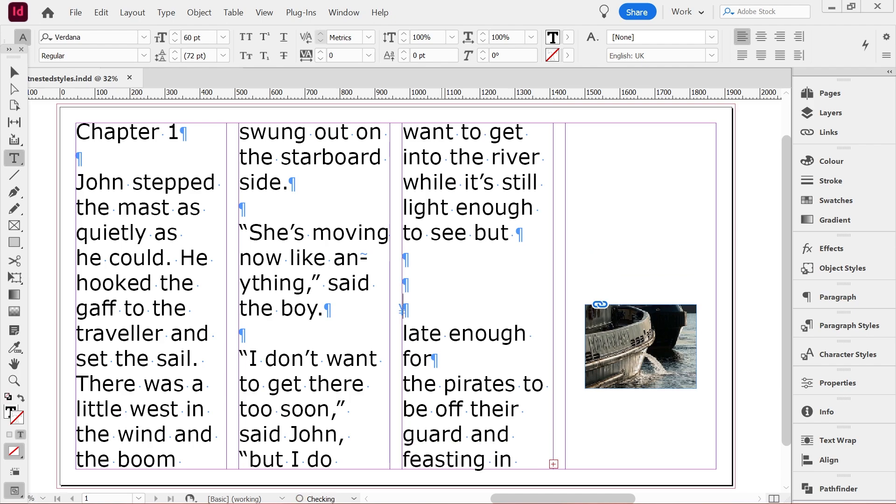
{"action": "key", "text": "BackSpace"}
{"action": "key", "text": "BackSpace"}
{"action": "key", "text": "BackSpace"}
{"action": "key", "text": "Return"}
{"action": "key", "text": "Return"}
{"action": "key", "text": "Return"}
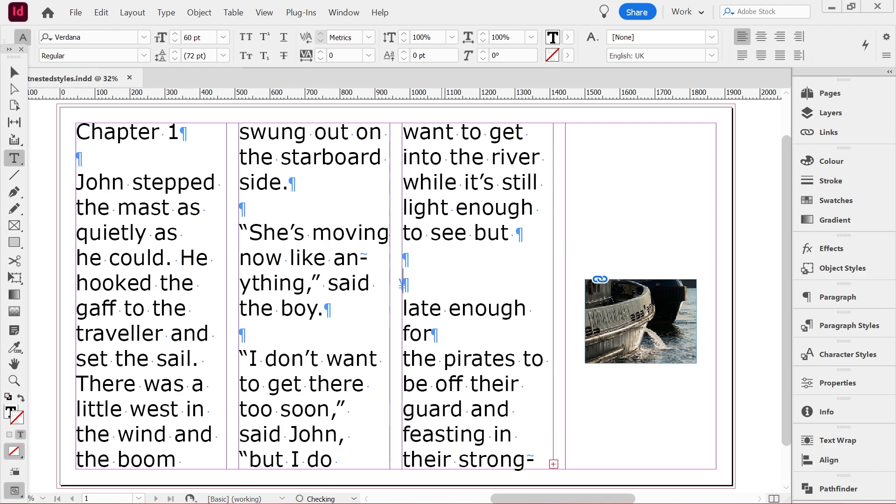
{"action": "key", "text": "BackSpace"}
{"action": "key", "text": "BackSpace"}
{"action": "key", "text": "BackSpace"}
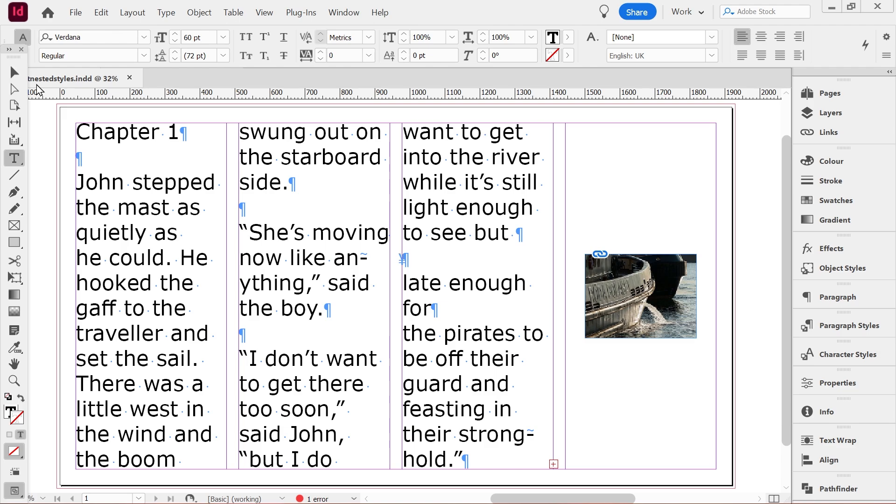
- Shrink the ship image to about text height and insert it inline between "late" and "enough"
{"action": "left_click", "coordinate": [14, 72]}
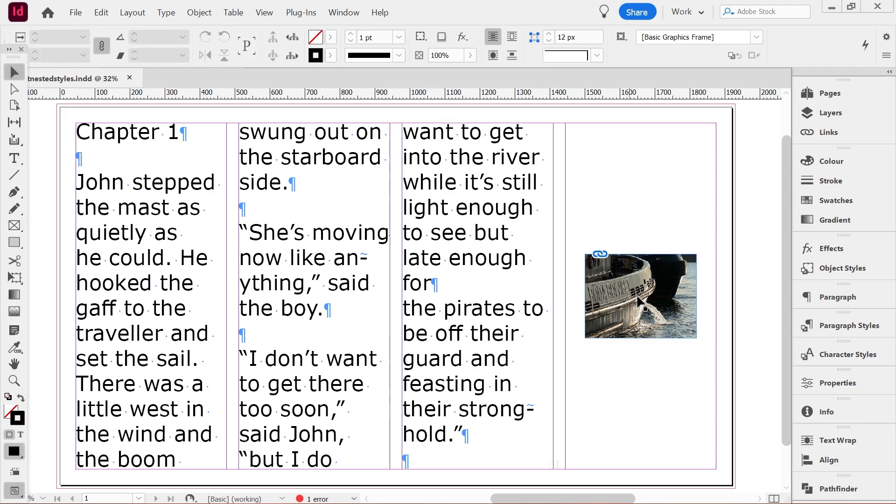
{"action": "left_click", "coordinate": [601, 275]}
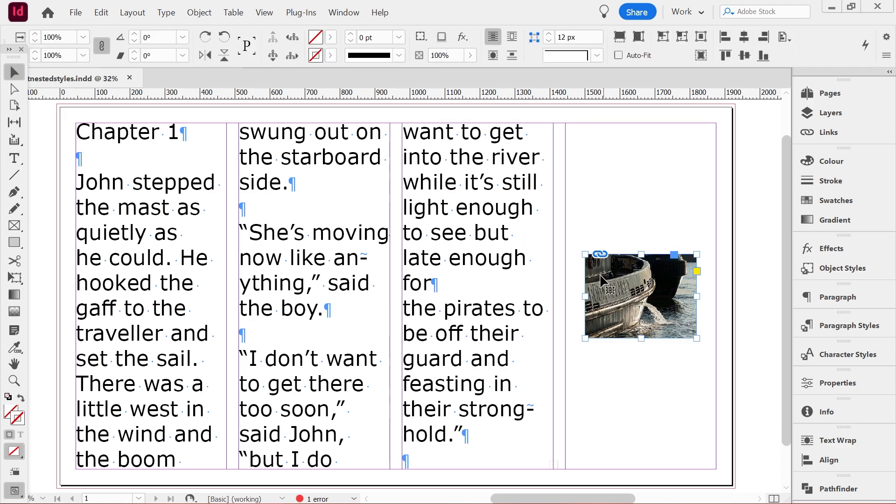
{"action": "left_click_drag", "start_coordinate": [583, 254], "coordinate": [619, 280]}
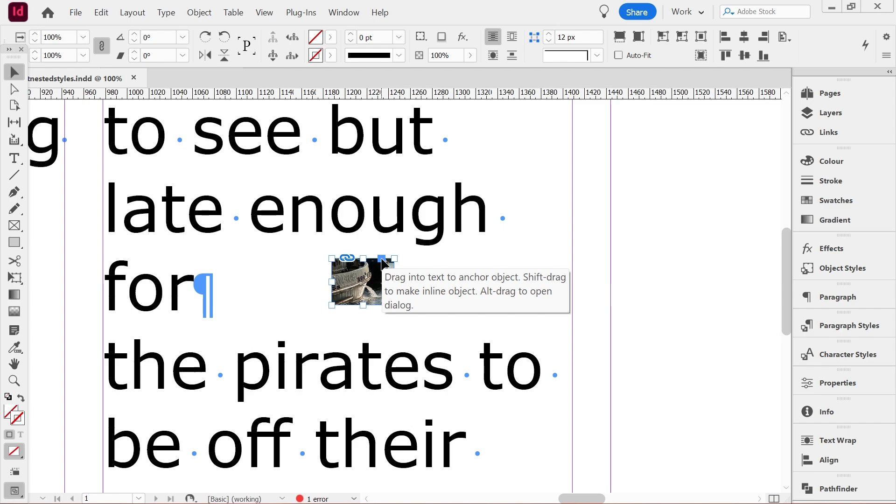
{"action": "left_click_drag", "start_coordinate": [382, 259], "coordinate": [304, 252]}
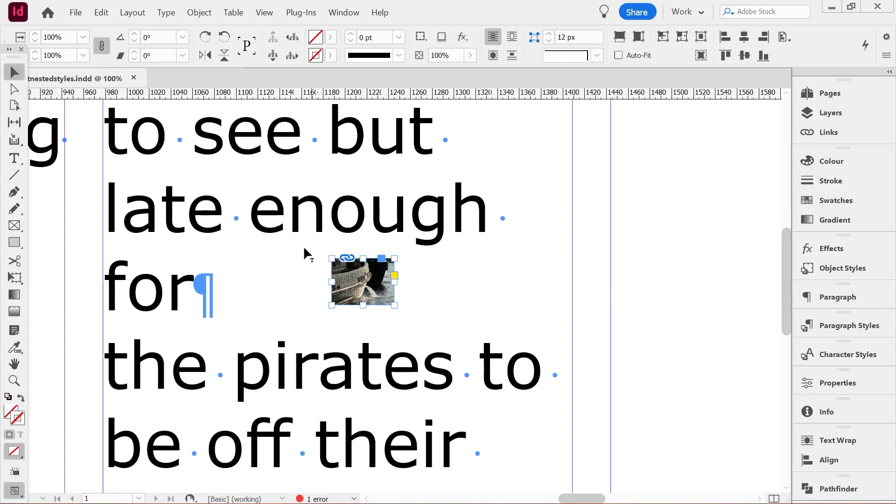
{"action": "left_click_drag", "start_coordinate": [239, 215], "coordinate": [244, 215]}
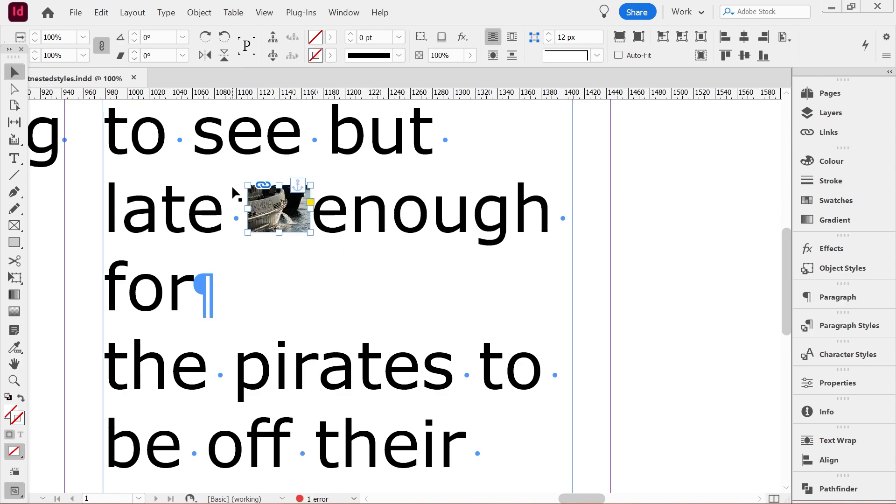
- Open the inline image's Anchored Object Options and move the dialog clear of the text
{"action": "left_click", "coordinate": [298, 188], "text": "alt"}
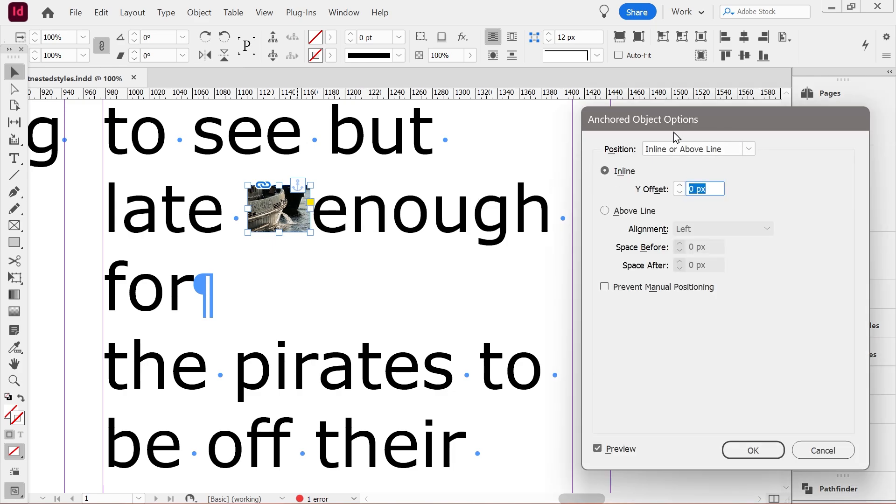
{"action": "left_click", "coordinate": [673, 150]}
{"action": "left_click", "coordinate": [678, 152]}
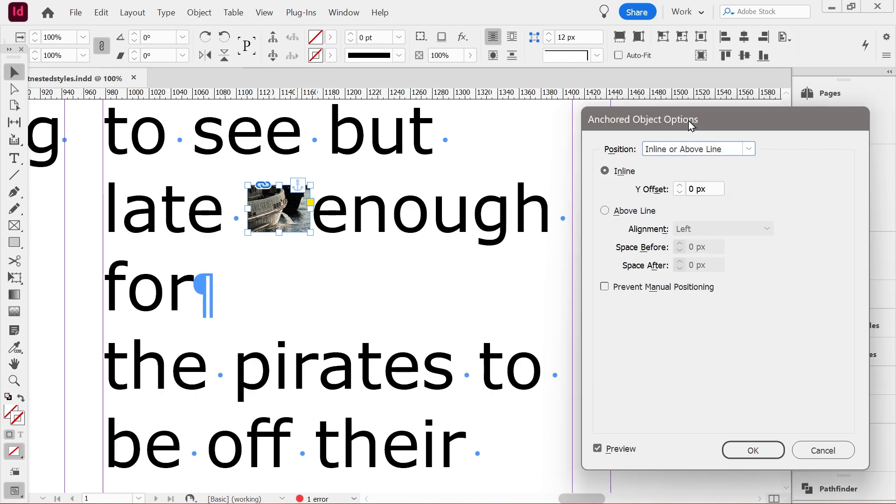
{"action": "left_click_drag", "start_coordinate": [693, 116], "coordinate": [728, 136]}
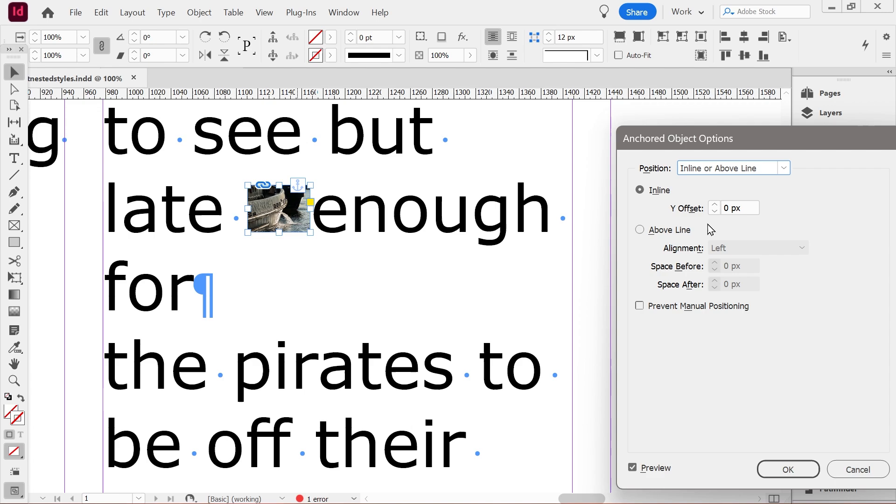
- Try raising the inline image's Y Offset to about 13 px
{"action": "left_click", "coordinate": [714, 208]}
{"action": "double_click", "coordinate": [714, 207]}
{"action": "double_click", "coordinate": [714, 207]}
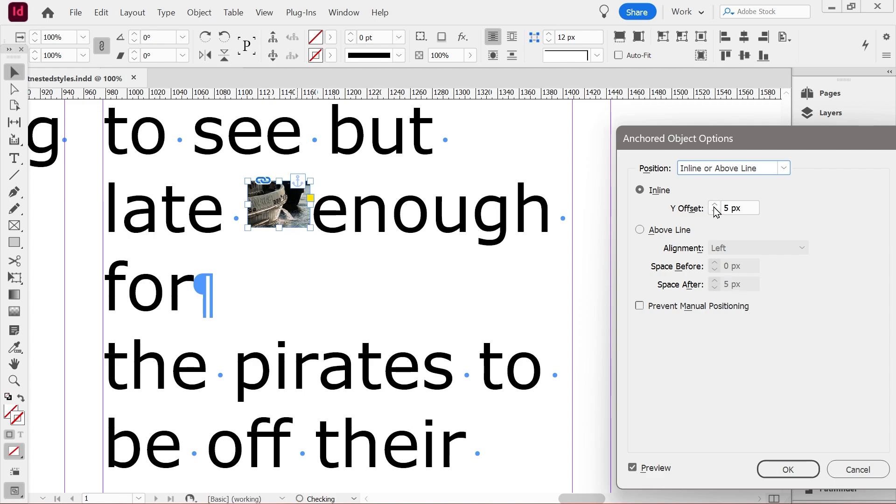
{"action": "left_click", "coordinate": [715, 207]}
{"action": "left_click", "coordinate": [714, 208]}
{"action": "double_click", "coordinate": [714, 207]}
{"action": "left_click", "coordinate": [714, 207]}
{"action": "double_click", "coordinate": [714, 206]}
{"action": "left_click", "coordinate": [715, 207]}
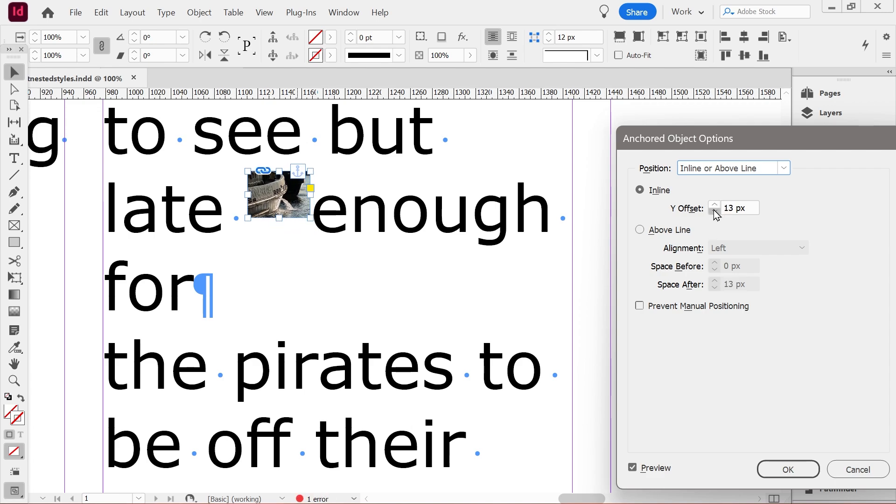
- Reset the inline image's Y Offset to 0 px
{"action": "double_click", "coordinate": [715, 210]}
{"action": "left_click", "coordinate": [715, 210]}
{"action": "double_click", "coordinate": [715, 210]}
{"action": "left_click", "coordinate": [715, 210]}
{"action": "double_click", "coordinate": [715, 211]}
{"action": "left_click", "coordinate": [715, 211]}
{"action": "double_click", "coordinate": [715, 211]}
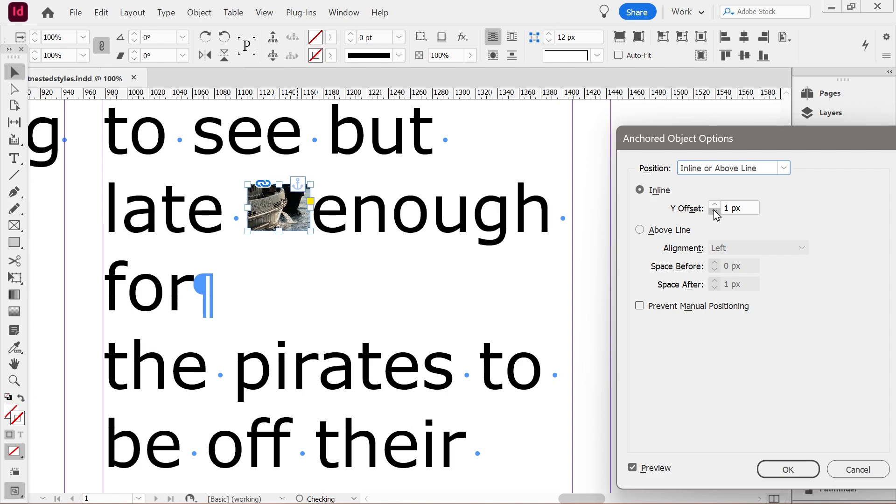
{"action": "double_click", "coordinate": [715, 211]}
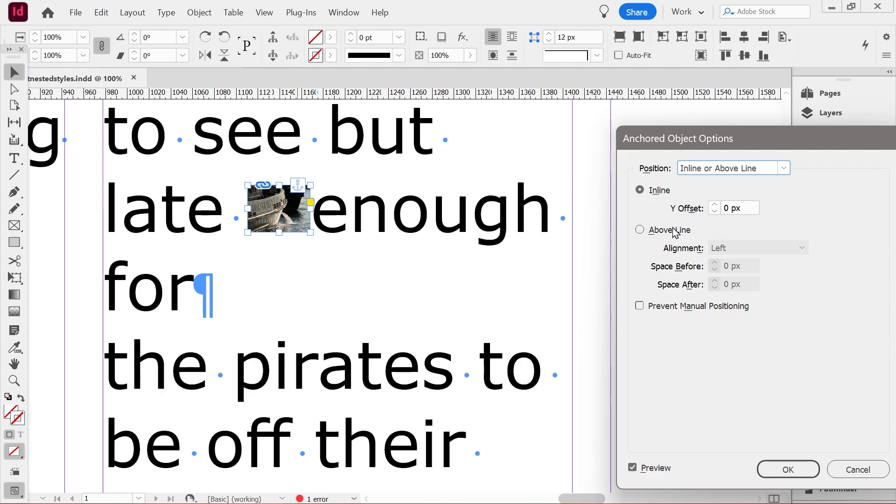
- Try placing the image Above Line with Centre alignment and with Right alignment
{"action": "left_click", "coordinate": [641, 230]}
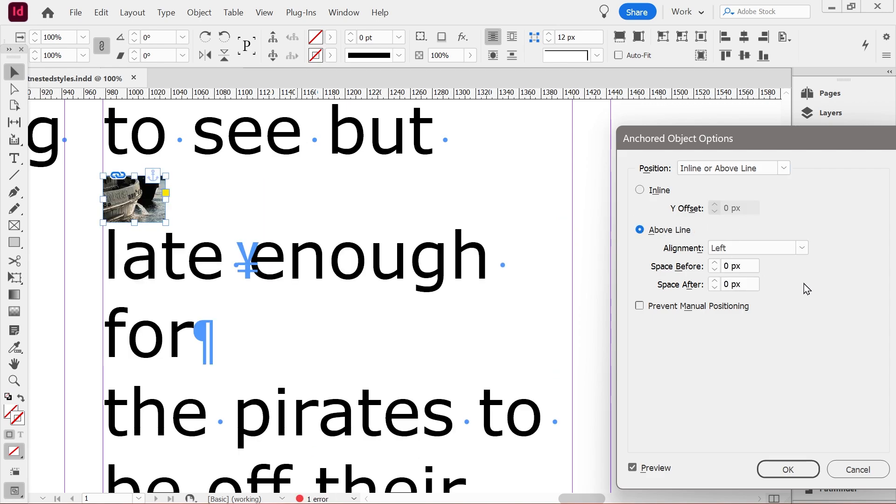
{"action": "left_click", "coordinate": [786, 248]}
{"action": "left_click", "coordinate": [775, 278]}
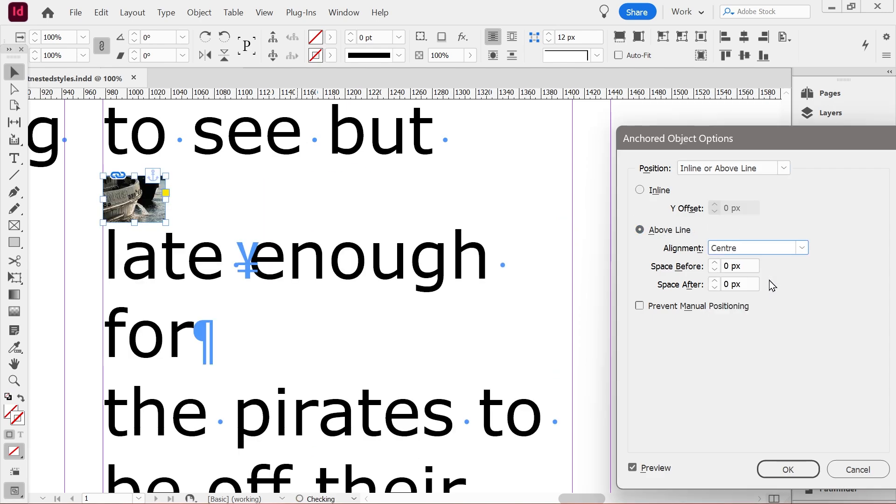
{"action": "left_click", "coordinate": [773, 249]}
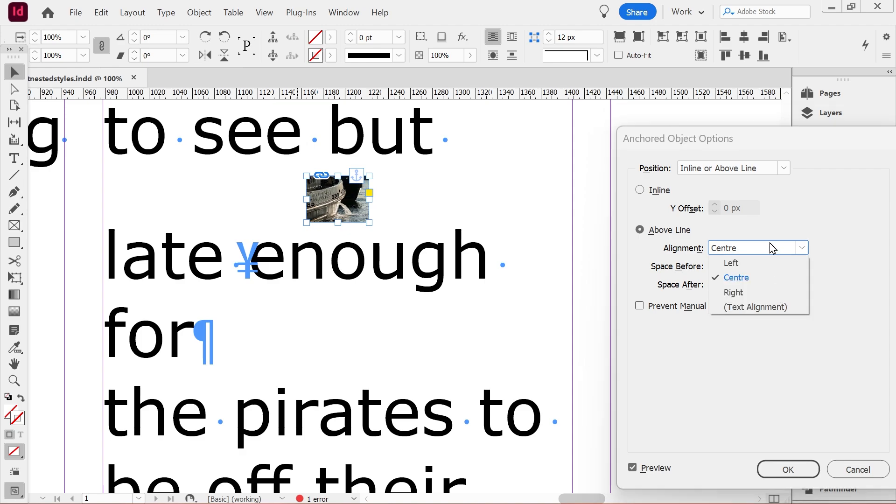
{"action": "left_click", "coordinate": [751, 293]}
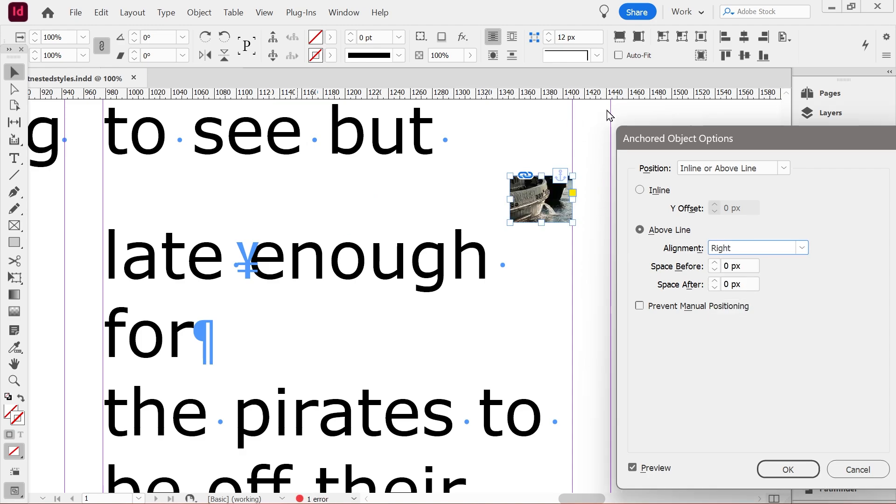
- Try a larger Space After for the above-line image, reset it to 0 px, and switch back to Inline
{"action": "left_click", "coordinate": [716, 281]}
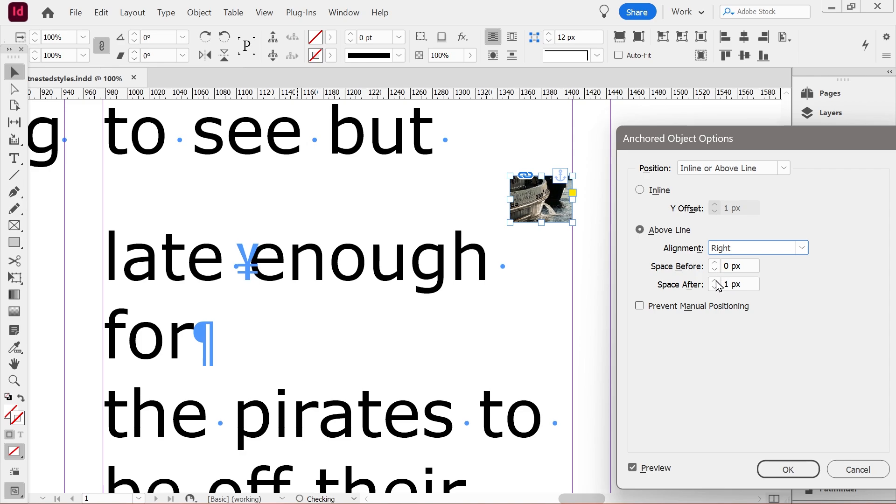
{"action": "triple_click", "coordinate": [716, 281]}
{"action": "left_click", "coordinate": [715, 281]}
{"action": "left_click", "coordinate": [714, 288]}
{"action": "left_click", "coordinate": [715, 288]}
{"action": "left_click", "coordinate": [715, 288]}
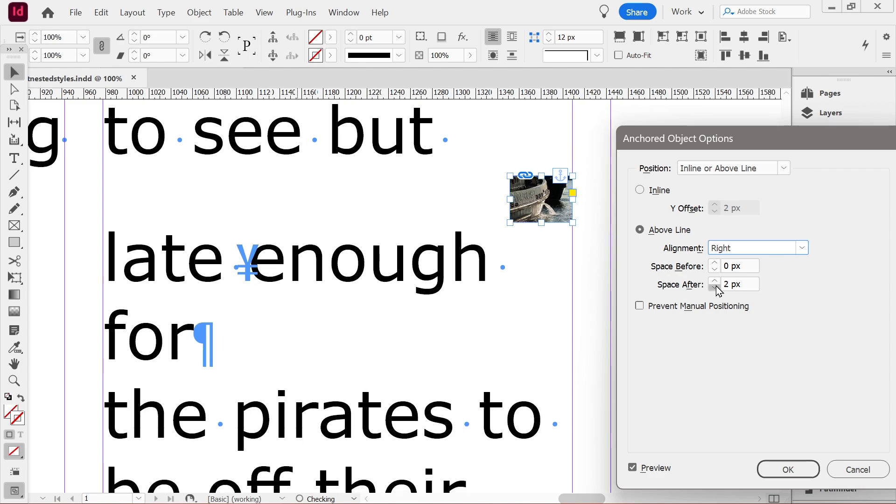
{"action": "left_click", "coordinate": [715, 288]}
{"action": "left_click", "coordinate": [715, 288]}
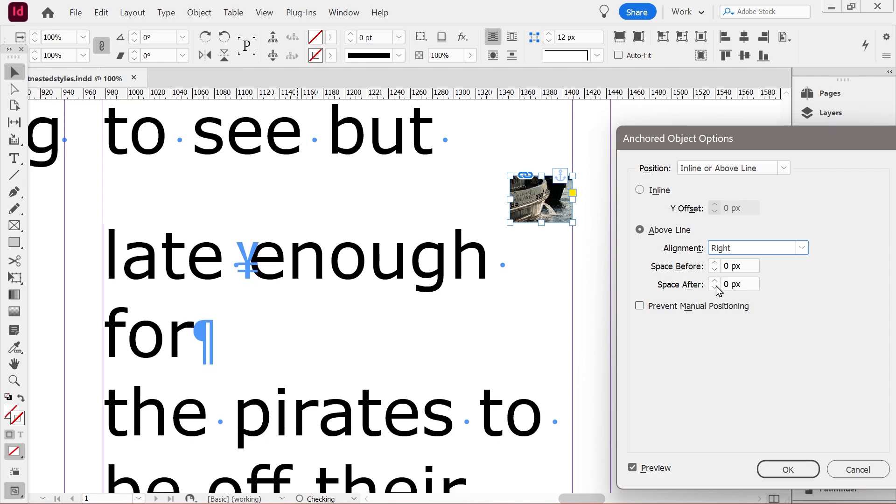
{"action": "left_click", "coordinate": [640, 191]}
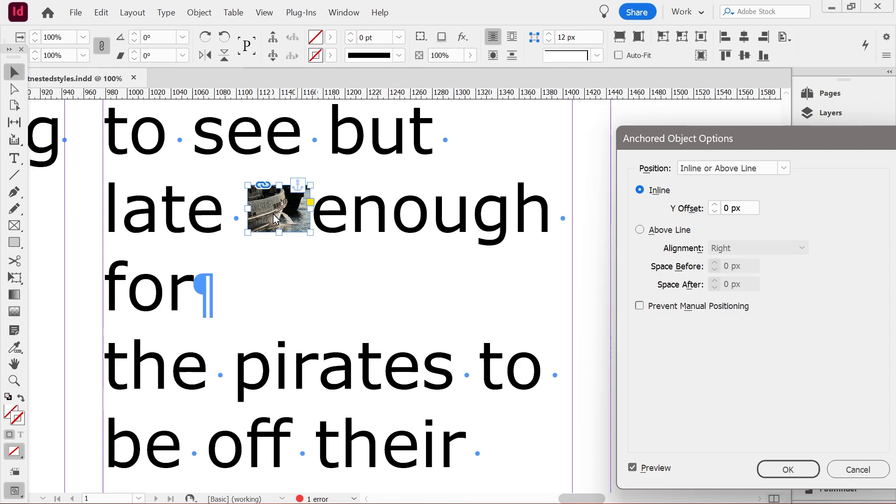
- Set the anchored image's position to Custom with the object's reference point at its top-right corner
{"action": "left_click", "coordinate": [778, 169]}
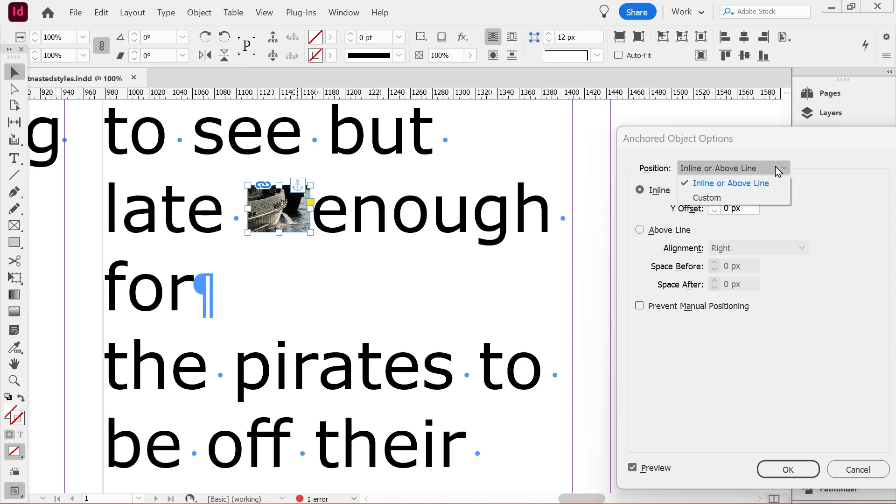
{"action": "left_click", "coordinate": [730, 199]}
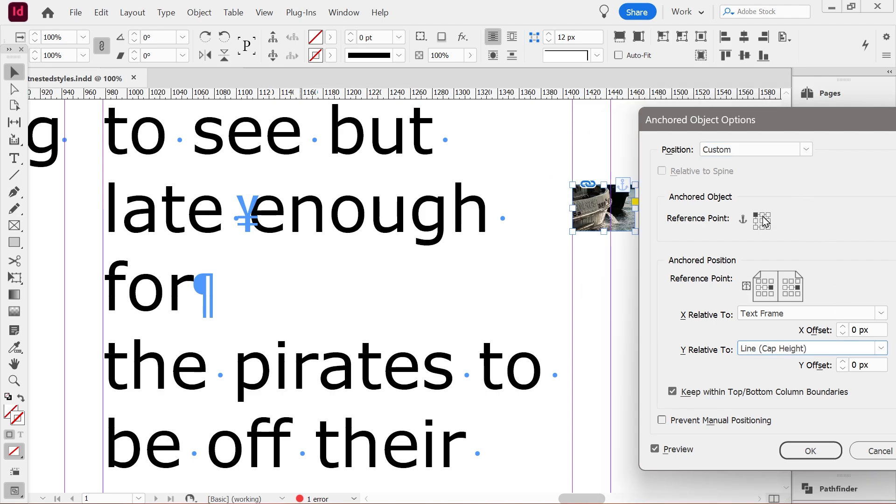
{"action": "left_click", "coordinate": [769, 216]}
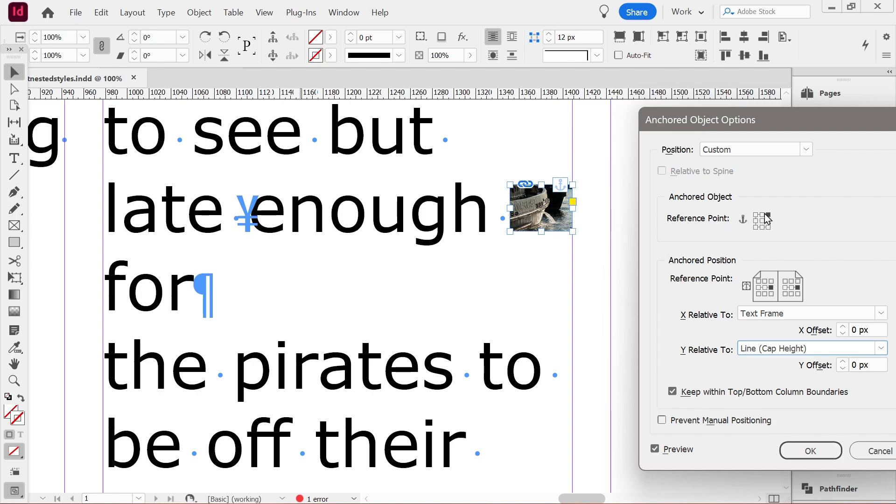
- Try the centre and middle-left reference points for the anchored position, and the top-left reference point for the object
{"action": "left_click", "coordinate": [765, 288]}
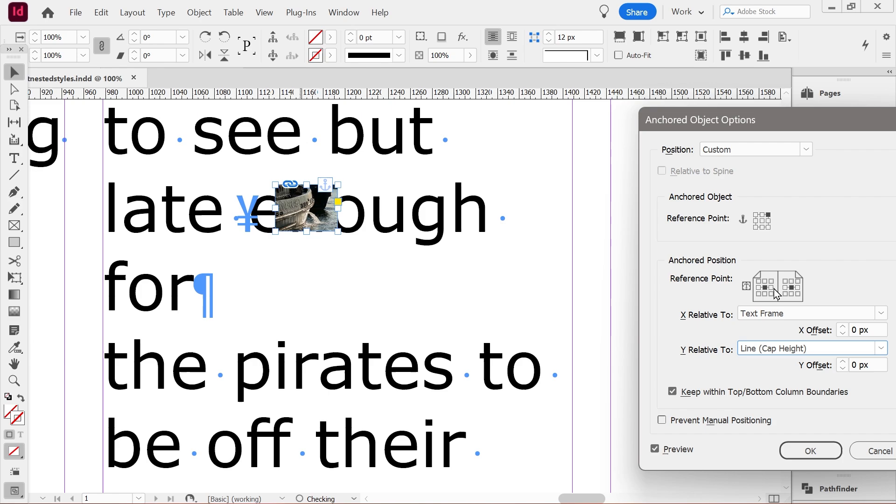
{"action": "left_click", "coordinate": [759, 290]}
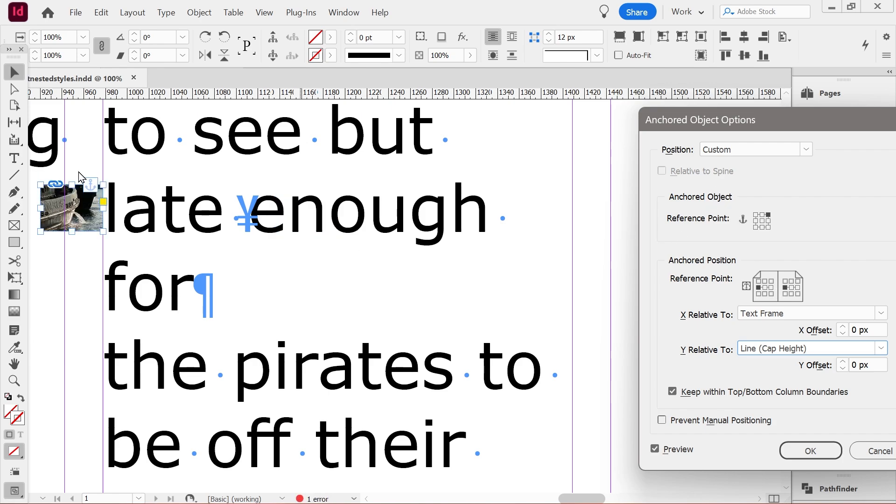
{"action": "left_click", "coordinate": [756, 217]}
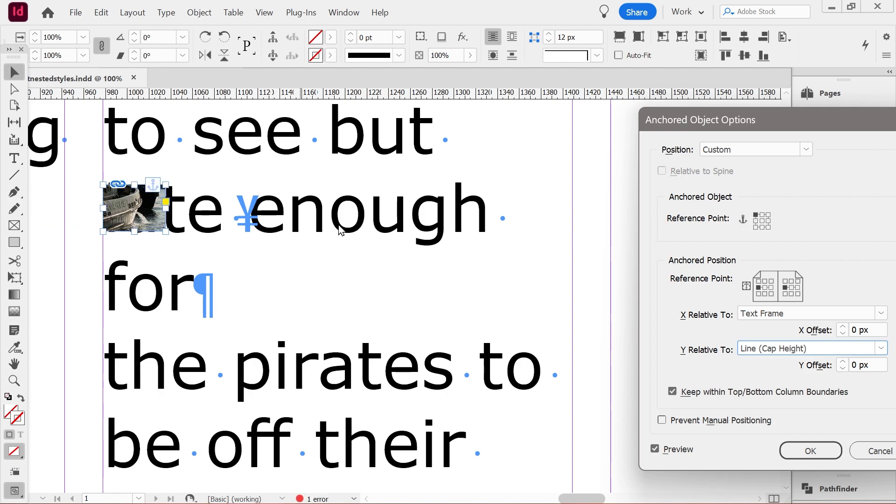
- Set the object's reference point to top-right and the anchored position's to middle-right, and apply the anchor options
{"action": "left_click", "coordinate": [768, 215]}
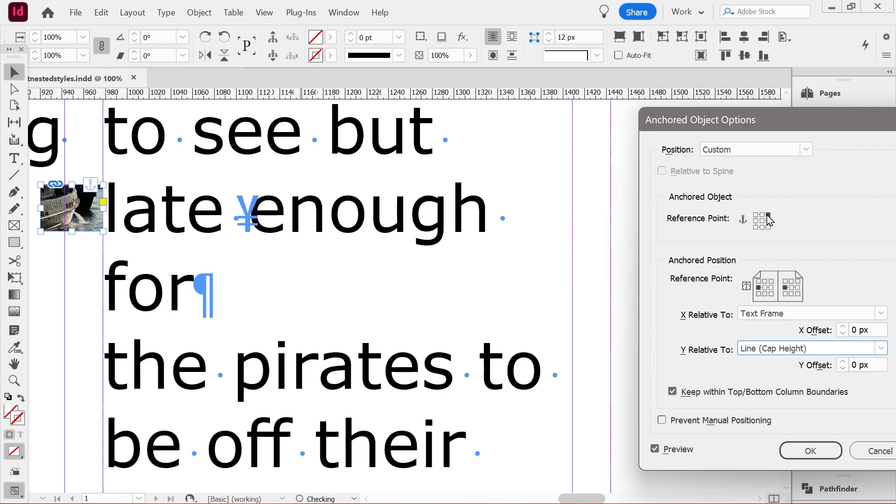
{"action": "left_click", "coordinate": [772, 287]}
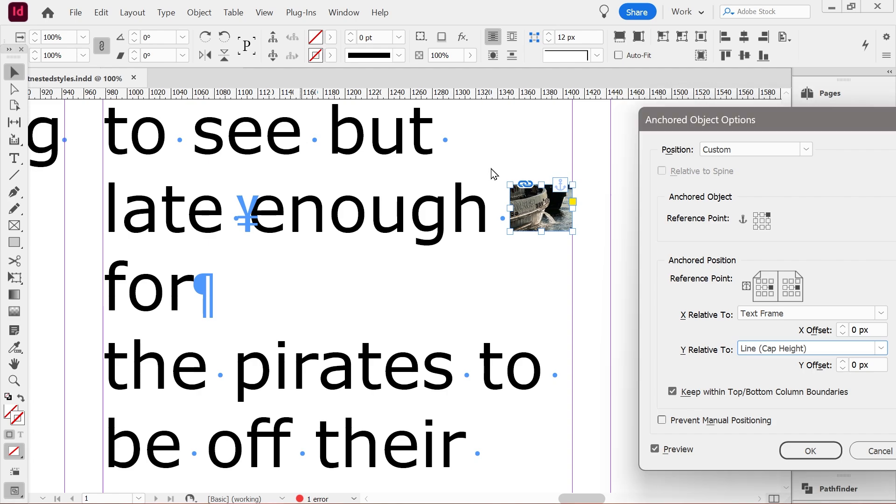
{"action": "left_click", "coordinate": [812, 451]}
{"action": "left_click", "coordinate": [472, 275]}
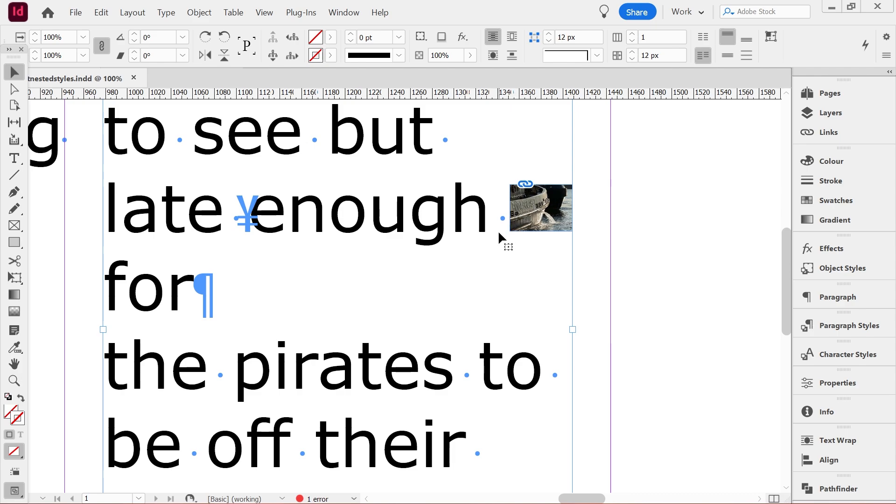
- Apply a text wrap around the anchored image's object shape and reposition the image at the start of the "late enough" line
{"action": "left_click", "coordinate": [536, 216]}
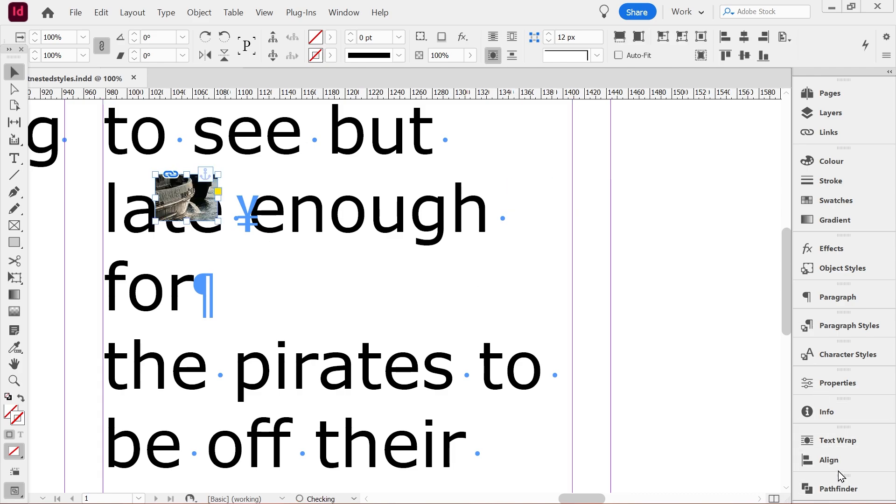
{"action": "left_click", "coordinate": [841, 441]}
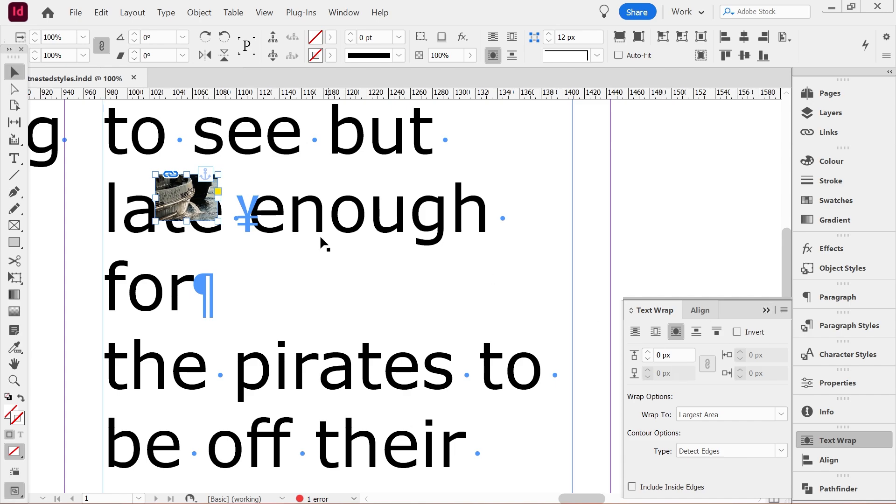
{"action": "mouse_move", "coordinate": [177, 204]}
{"action": "left_mouse_down"}
{"action": "mouse_move", "coordinate": [465, 202]}
{"action": "mouse_move", "coordinate": [526, 217]}
{"action": "left_mouse_up"}
{"action": "left_click_drag", "start_coordinate": [526, 216], "coordinate": [566, 215]}
{"action": "mouse_move", "coordinate": [120, 218]}
{"action": "left_mouse_down"}
{"action": "mouse_move", "coordinate": [139, 209]}
{"action": "mouse_move", "coordinate": [124, 203]}
{"action": "mouse_move", "coordinate": [123, 215]}
{"action": "mouse_move", "coordinate": [109, 212]}
{"action": "left_mouse_up"}
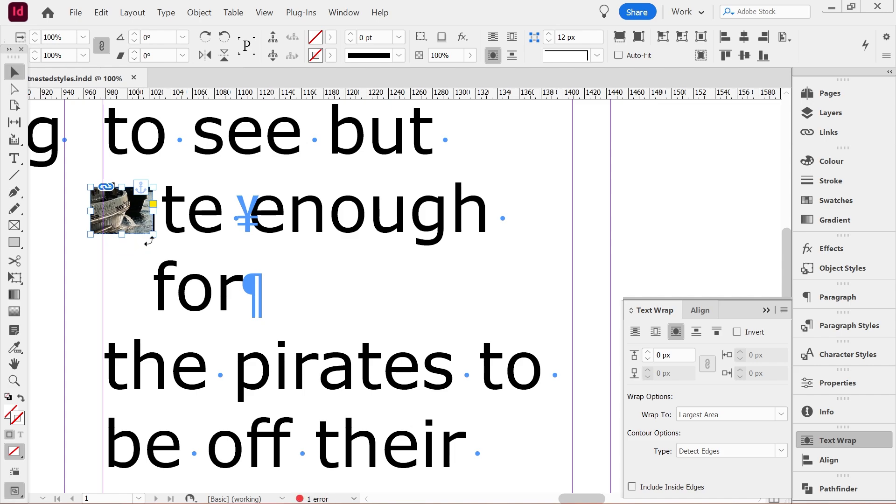